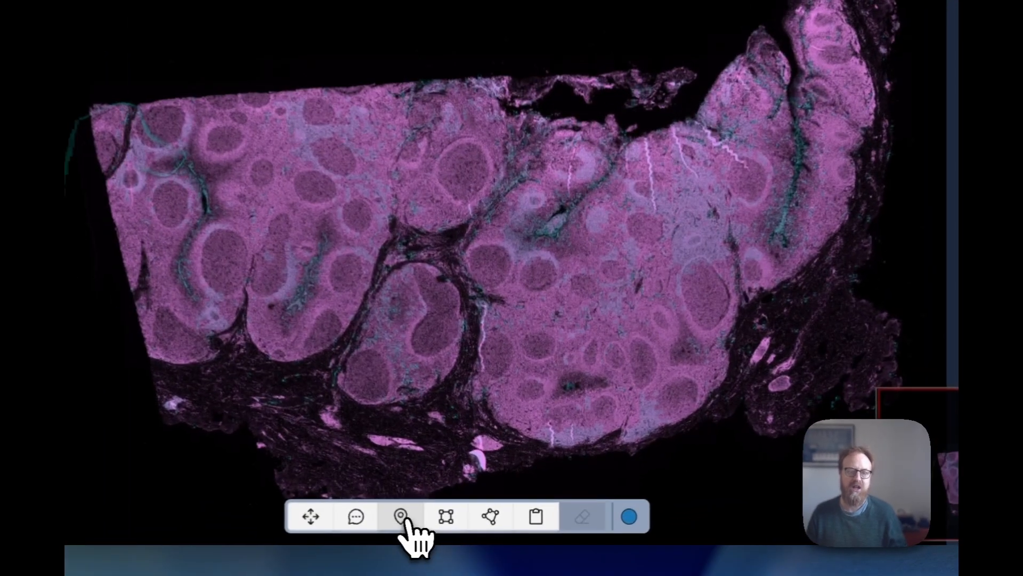
# Step: Place three blue point markers down the dark band on the tissue's right side
pyautogui.click(471, 527)
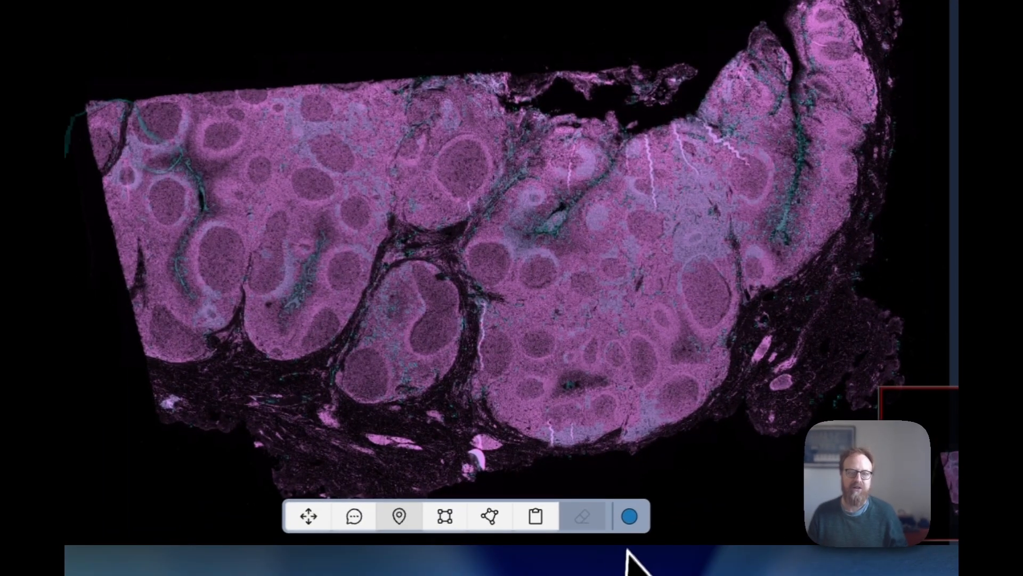
pyautogui.click(630, 518)
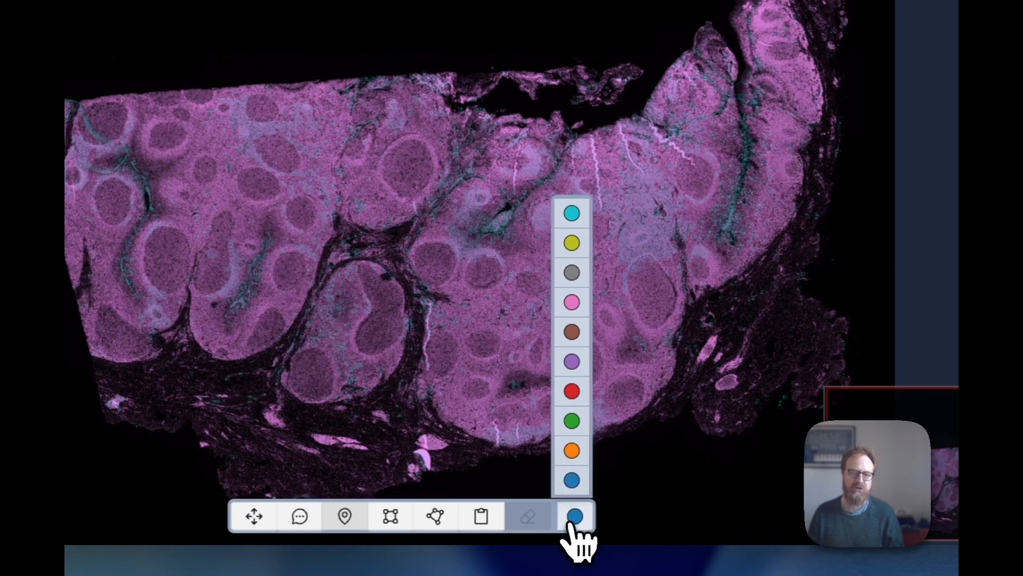
pyautogui.click(574, 517)
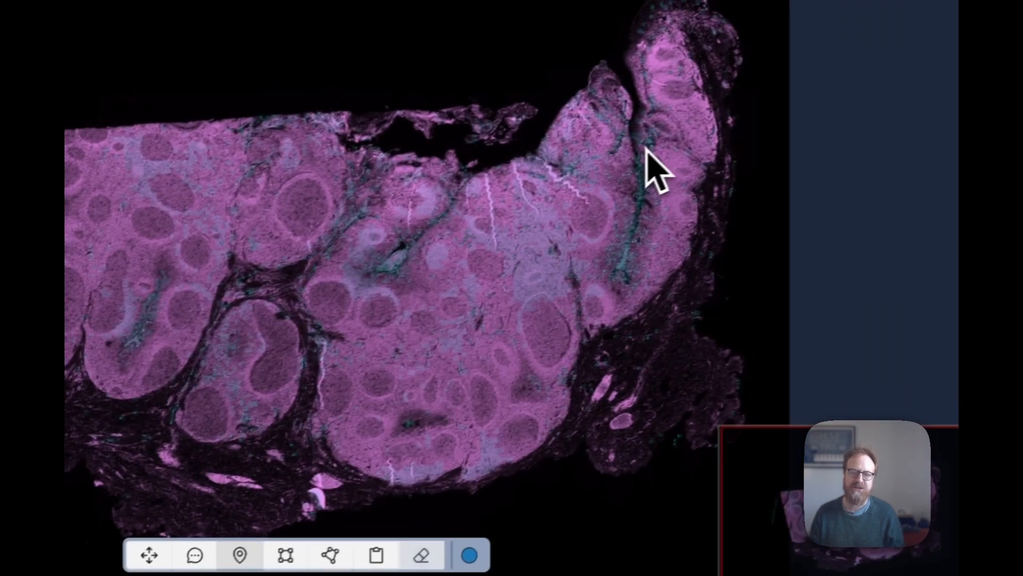
pyautogui.click(644, 145)
pyautogui.click(642, 189)
pyautogui.click(626, 267)
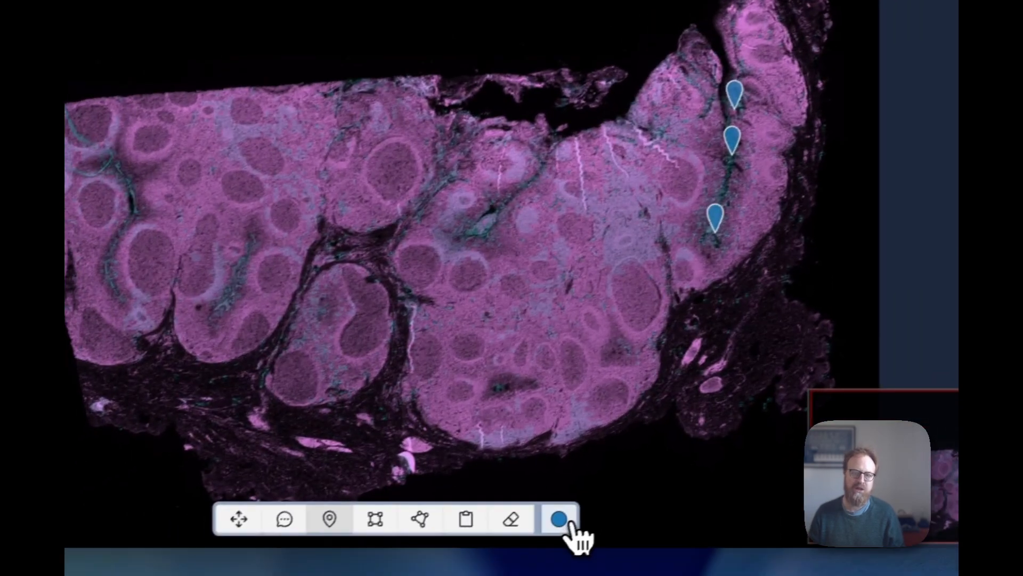
# Step: Add two orange point markers near the tissue's lower-right edge
pyautogui.click(462, 557)
pyautogui.click(564, 450)
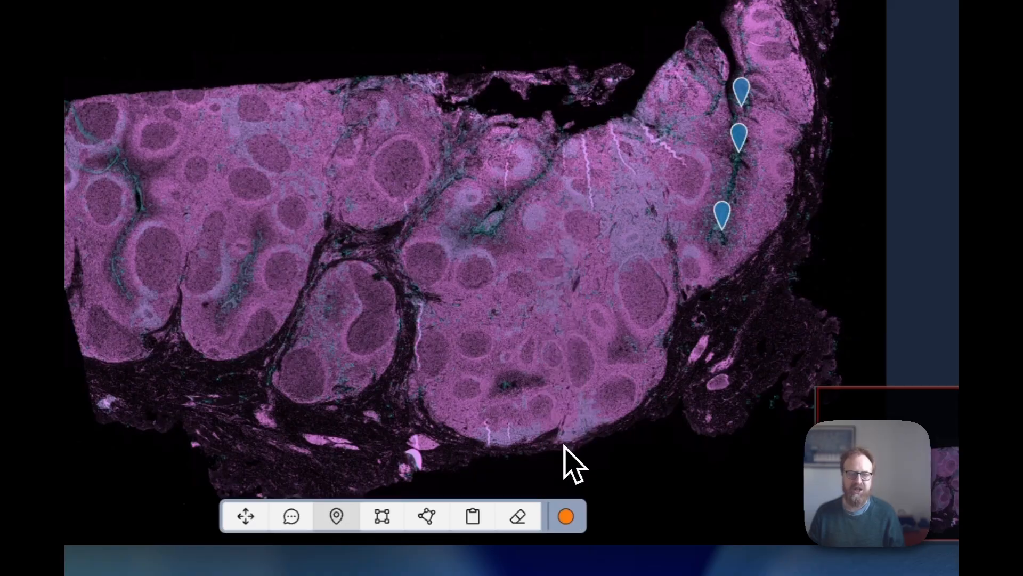
pyautogui.click(715, 385)
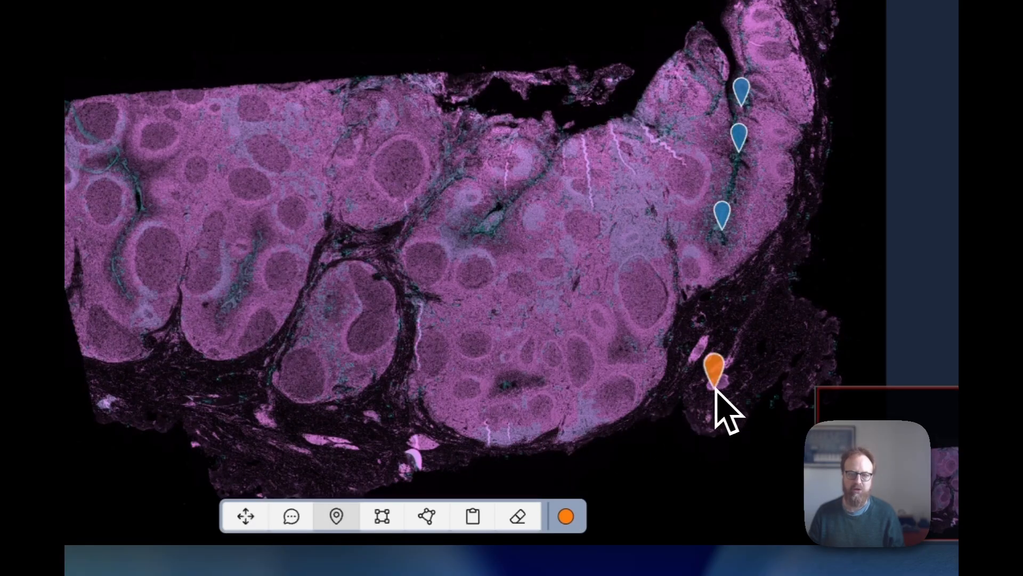
pyautogui.click(692, 354)
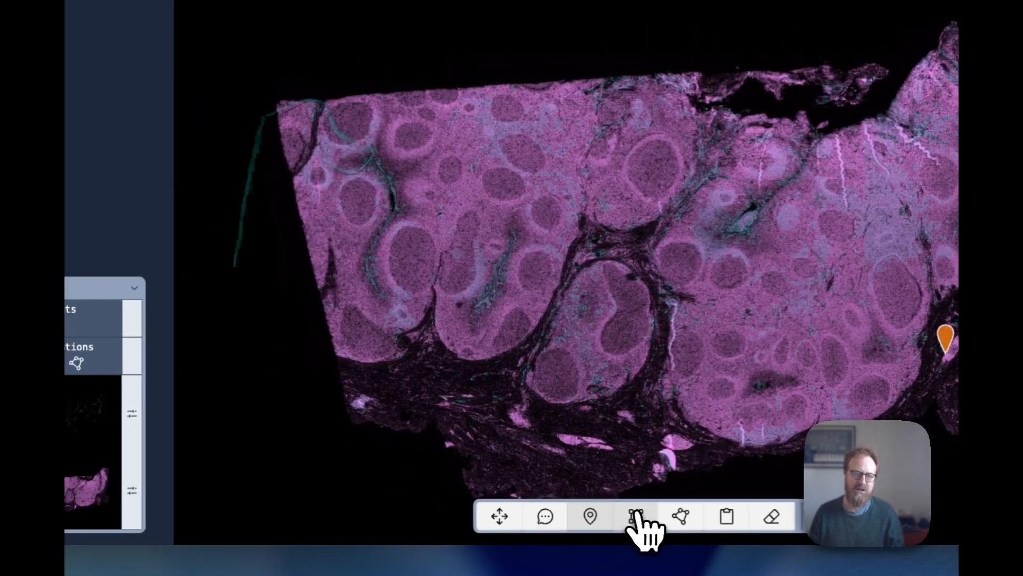
pyautogui.click(606, 517)
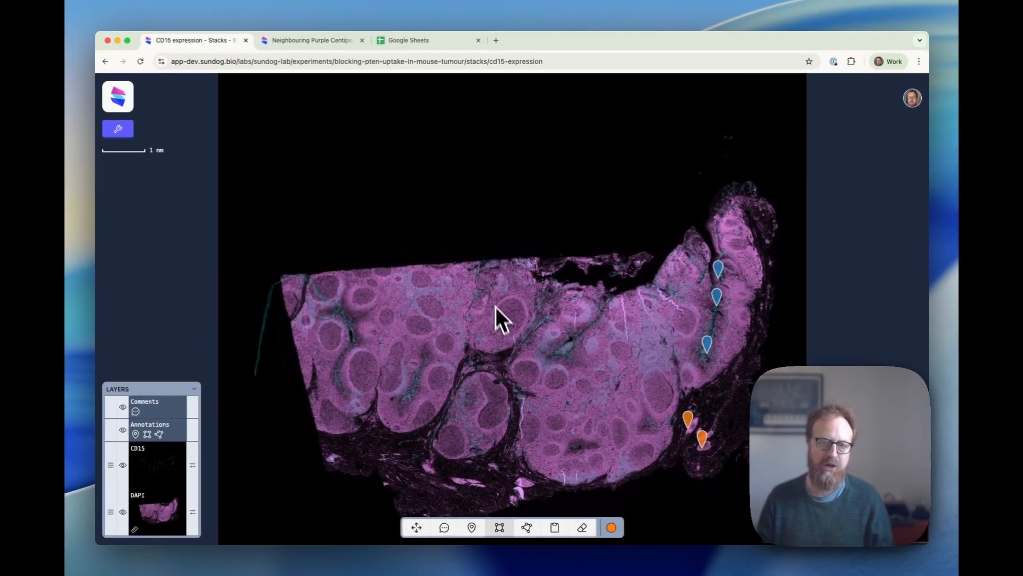
# Step: Draw an orange square over the upper-middle tissue and a green polygon around the lobe below
pyautogui.moveTo(491, 293); pyautogui.dragTo(534, 340)
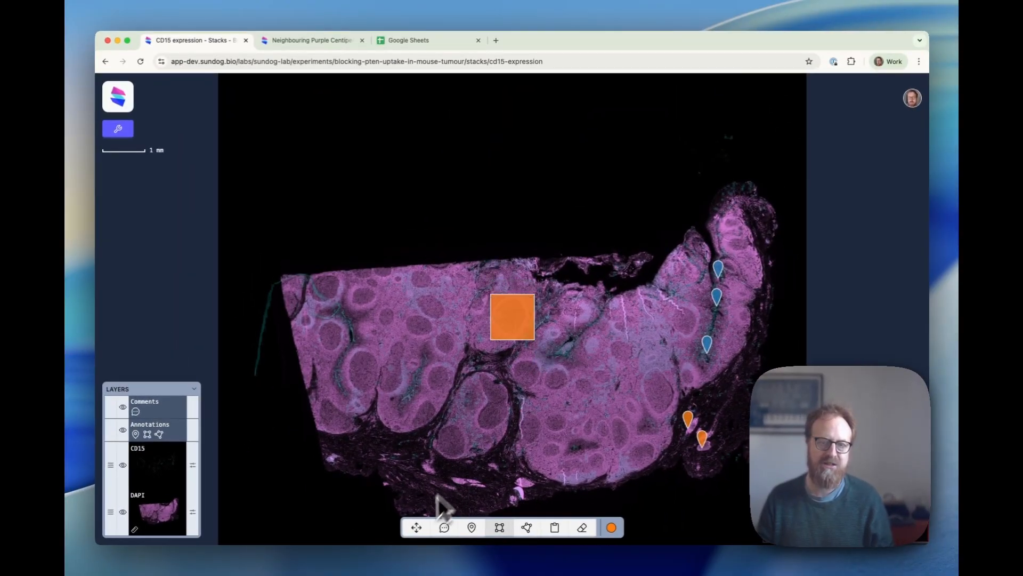
pyautogui.click(526, 528)
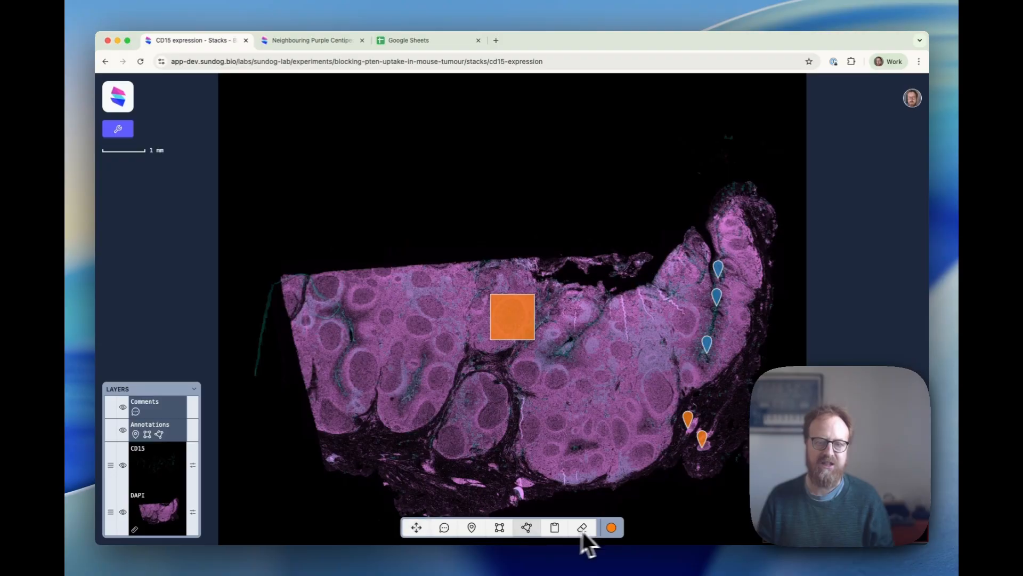
pyautogui.click(612, 527)
pyautogui.click(610, 474)
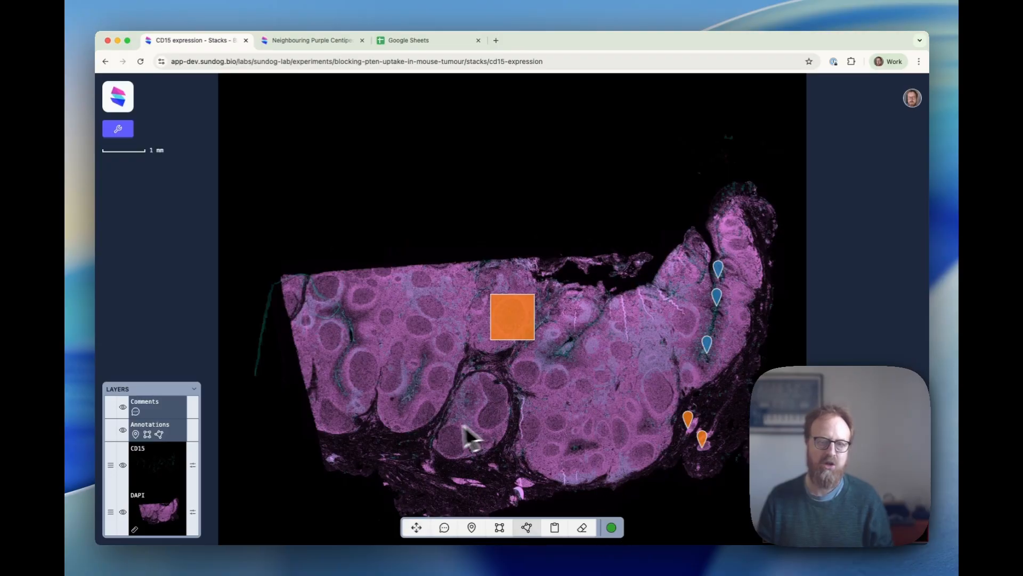
pyautogui.click(494, 372)
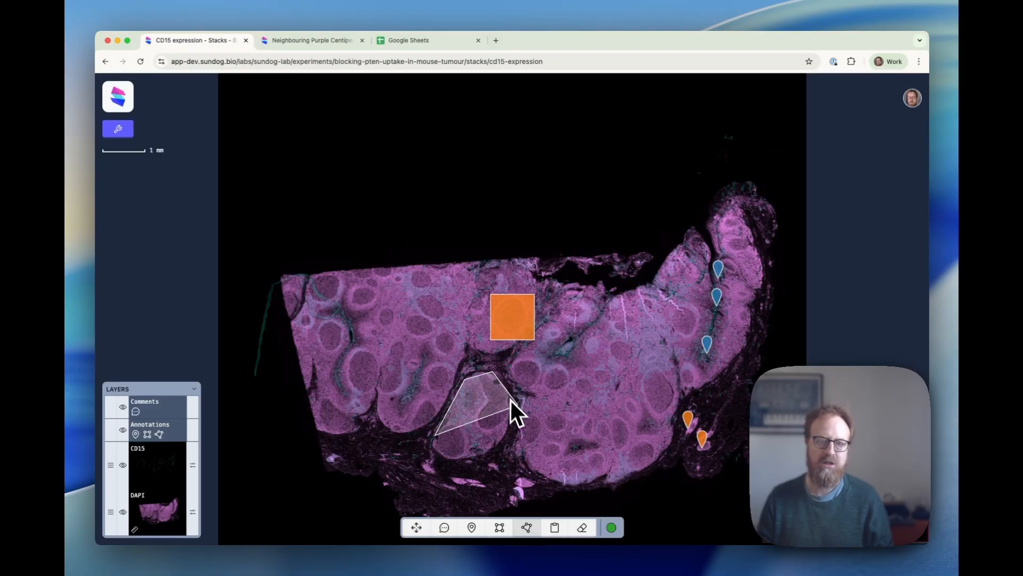
pyautogui.click(469, 465)
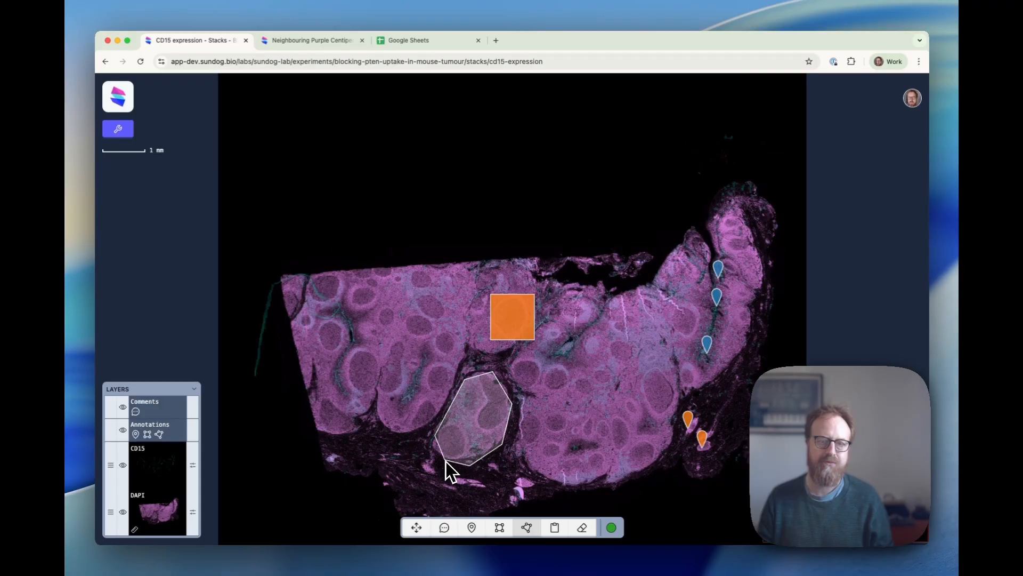
pyautogui.doubleClick(445, 460)
# Step: Select the orange square annotation to change its colour
pyautogui.click(421, 528)
pyautogui.click(525, 325)
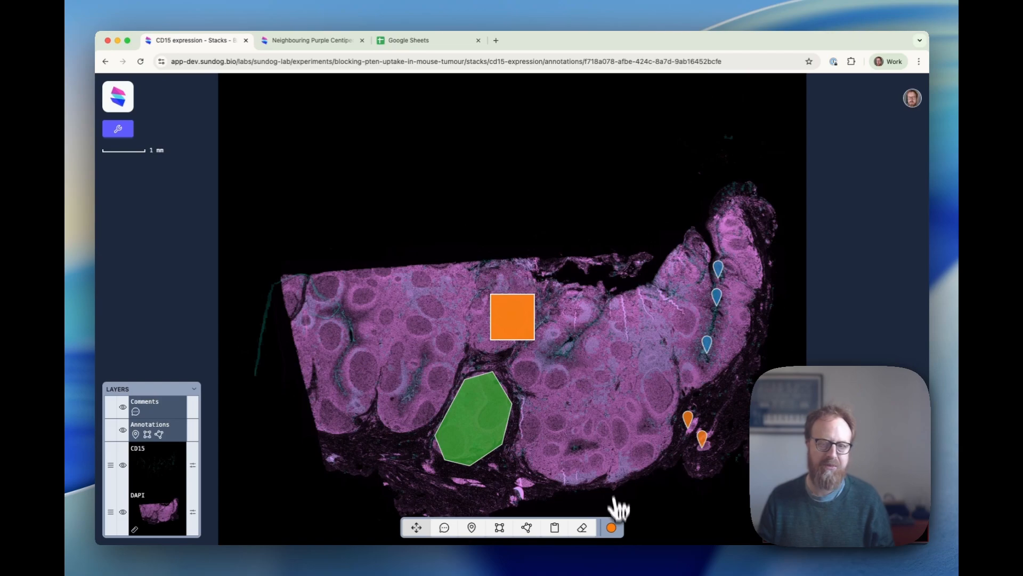
pyautogui.click(611, 528)
# Step: Recolour the square green, then switch to the Neighbouring Purple Centipede stack
pyautogui.click(610, 469)
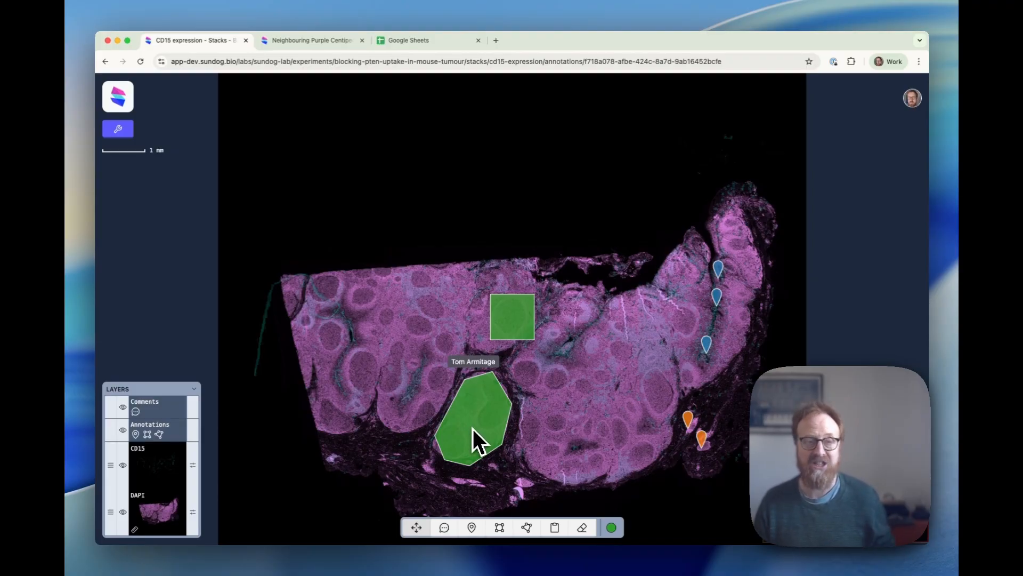
pyautogui.hotkey('ctrl', 'Tab')
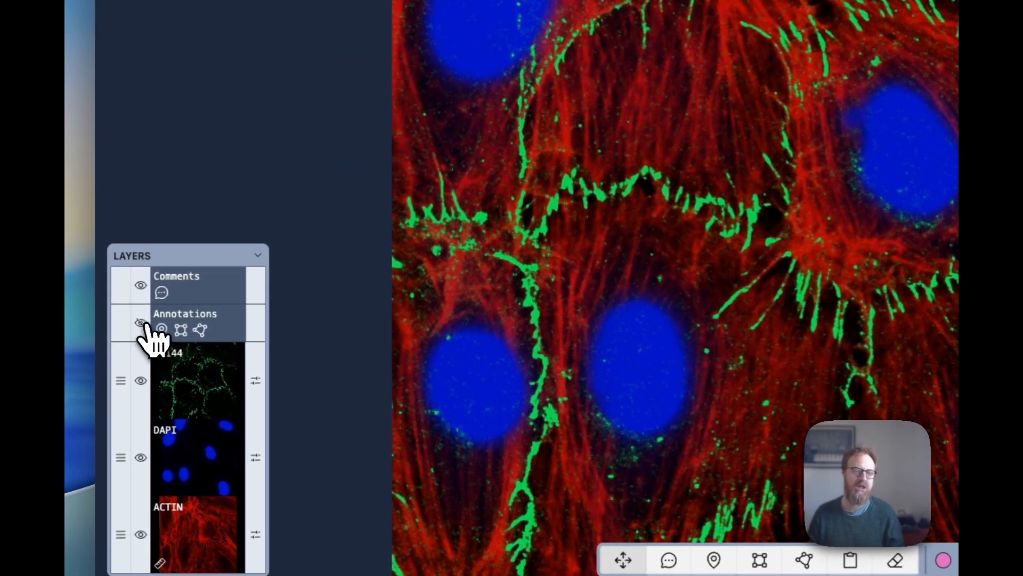
# Step: Make the Annotations layer visible so the orange nuclei polygons show on the cell image
pyautogui.click(124, 383)
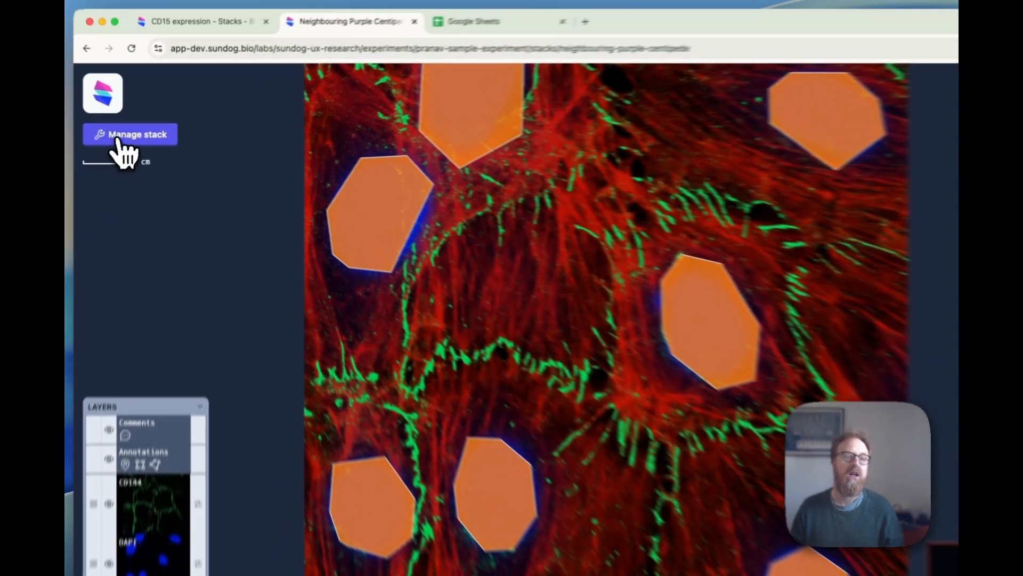
# Step: Review the stack's Color Labels: orange labelled 'nuclei' and pink labelled 'stress fibres'
pyautogui.click(118, 128)
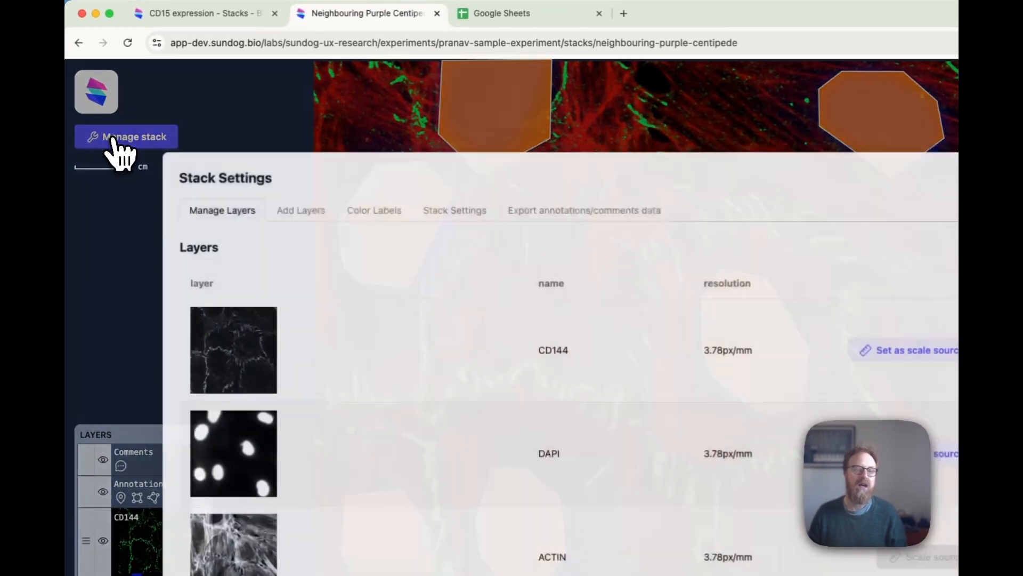
pyautogui.click(376, 213)
pyautogui.click(290, 331)
pyautogui.doubleClick(290, 330)
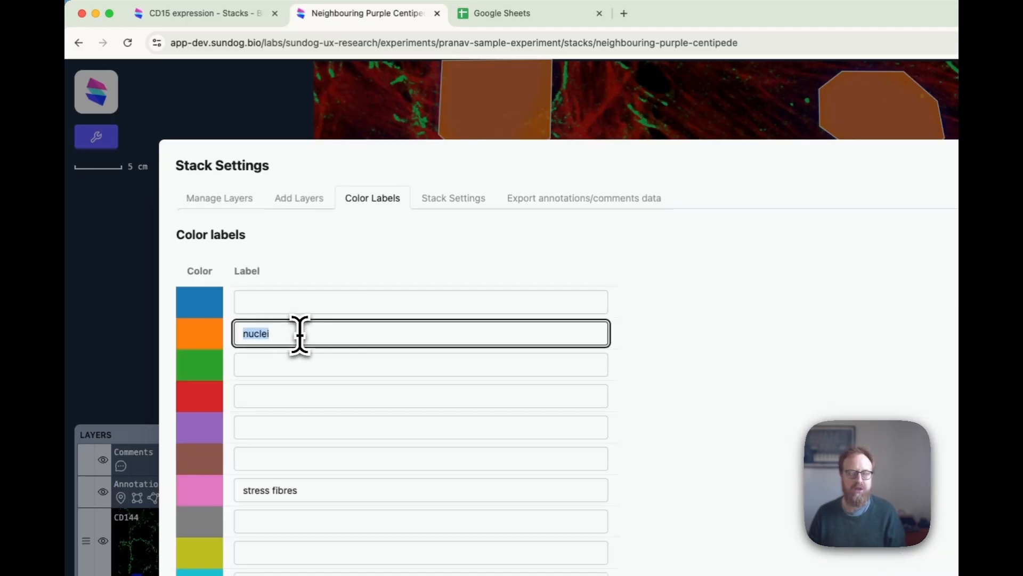
pyautogui.tripleClick(310, 490)
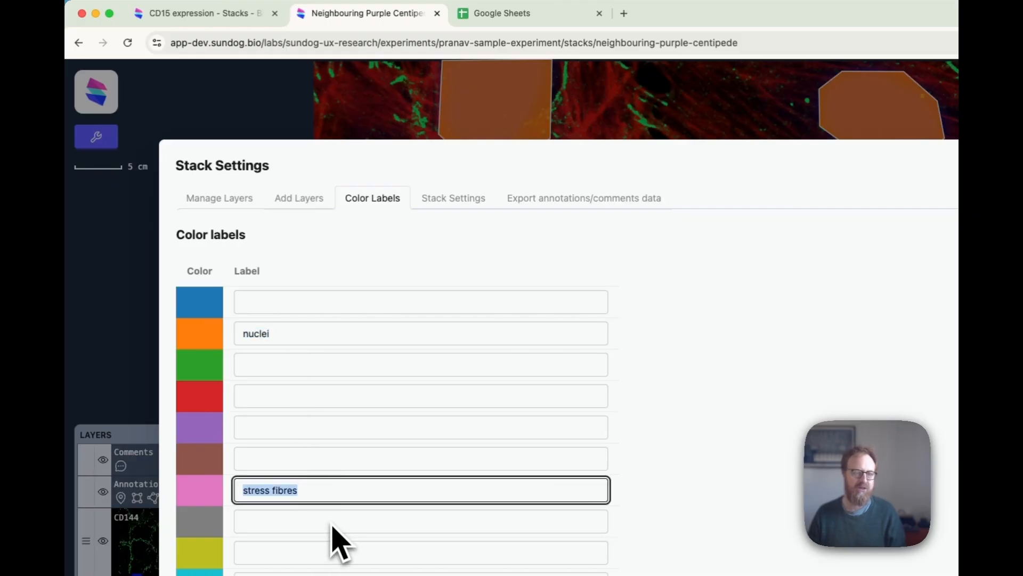
pyautogui.click(272, 302)
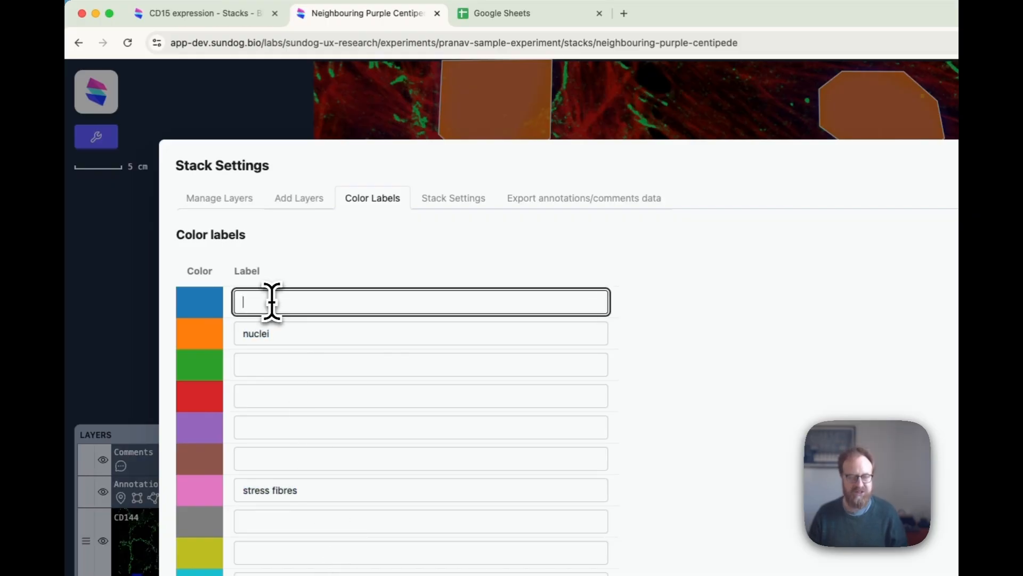
pyautogui.press('Tab')
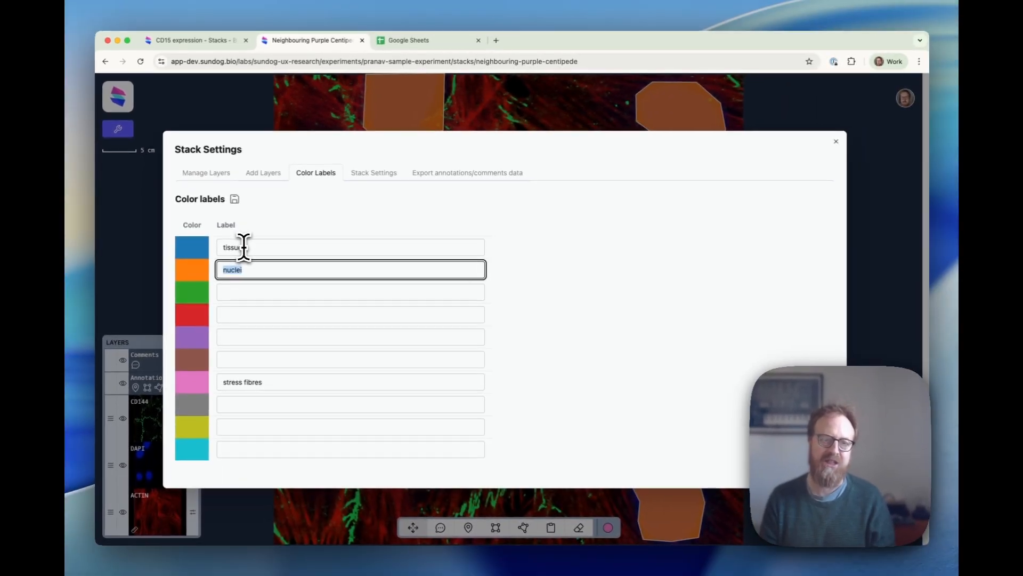
pyautogui.hotkey('shift', 'Tab')
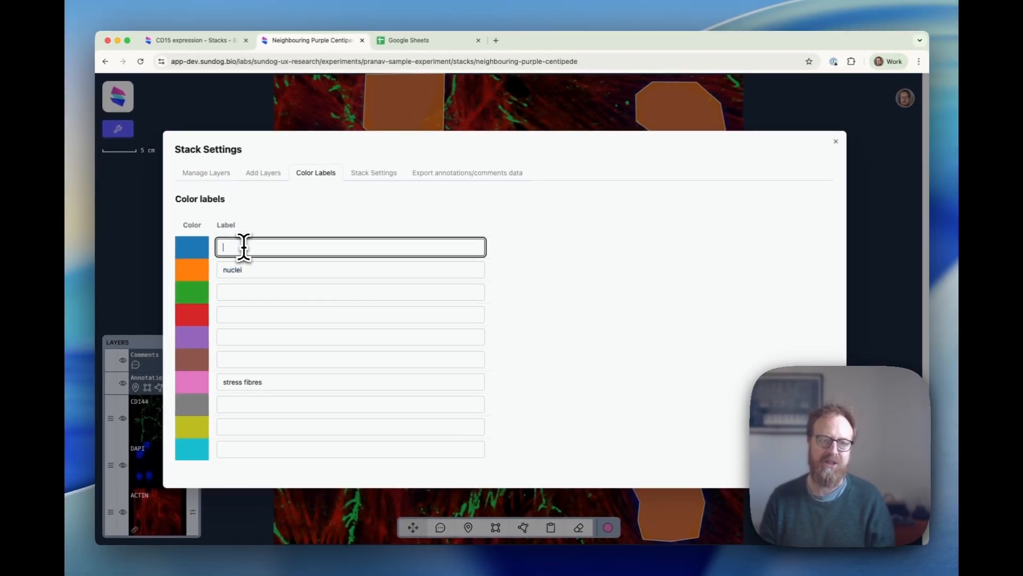
pyautogui.click(254, 267)
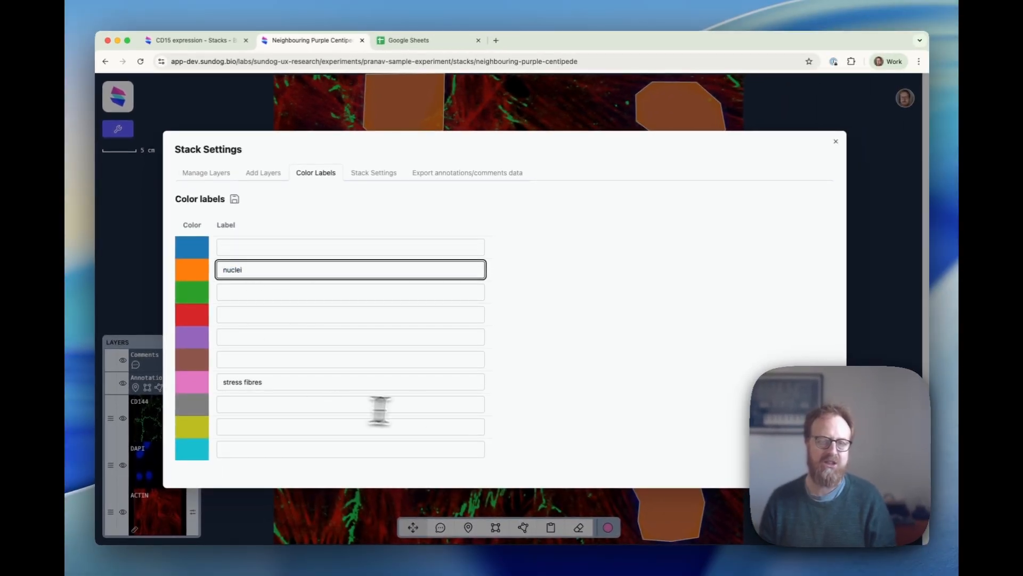
# Step: Close Stack Settings and bring up the colour palette showing the nuclei and stress fibres labels
pyautogui.click(836, 144)
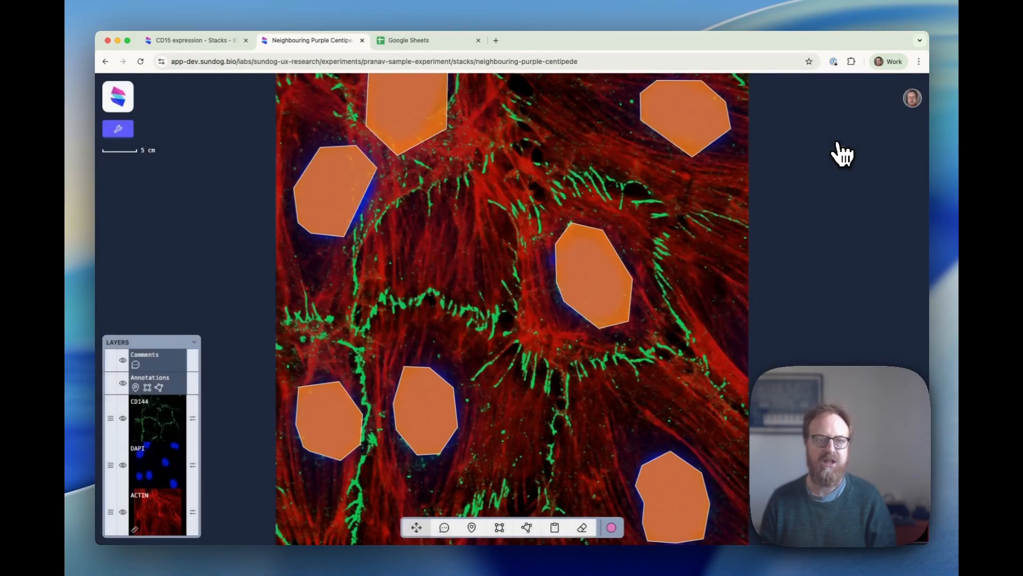
pyautogui.click(611, 528)
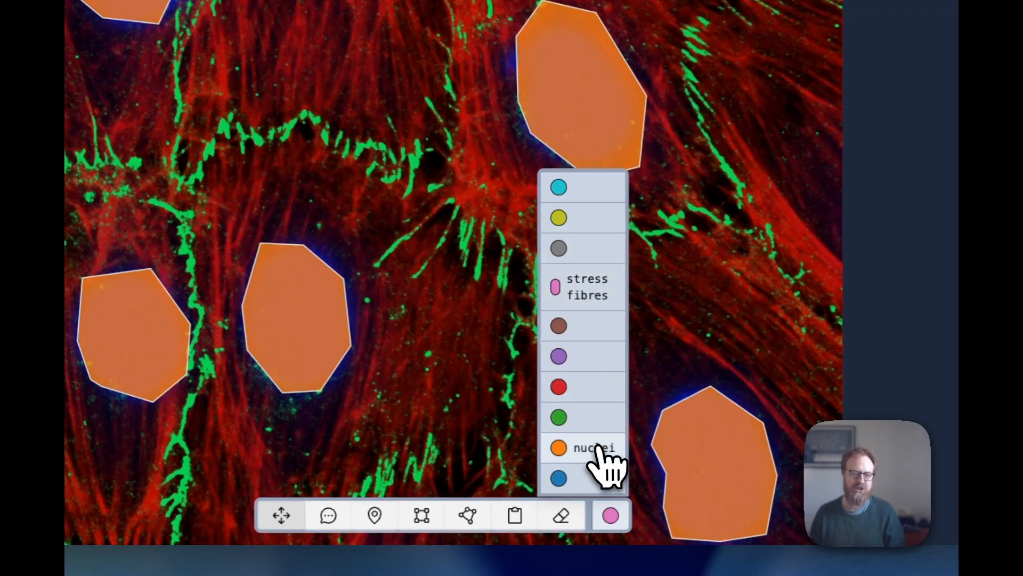
# Step: Choose the pink stress fibres label and trace the first actin fibre with a polygon
pyautogui.click(573, 288)
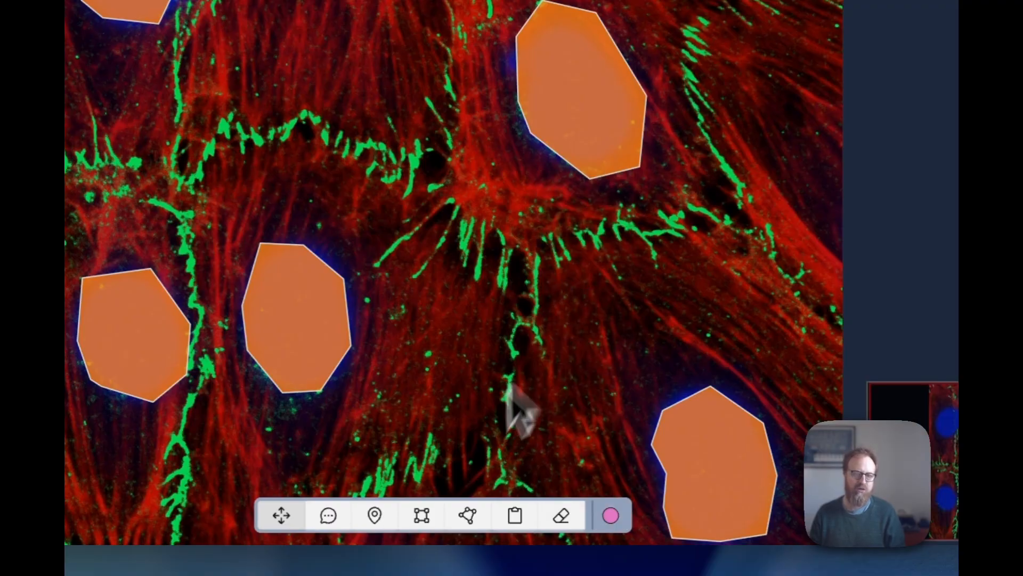
pyautogui.click(464, 516)
pyautogui.scroll(5, 434, 249)
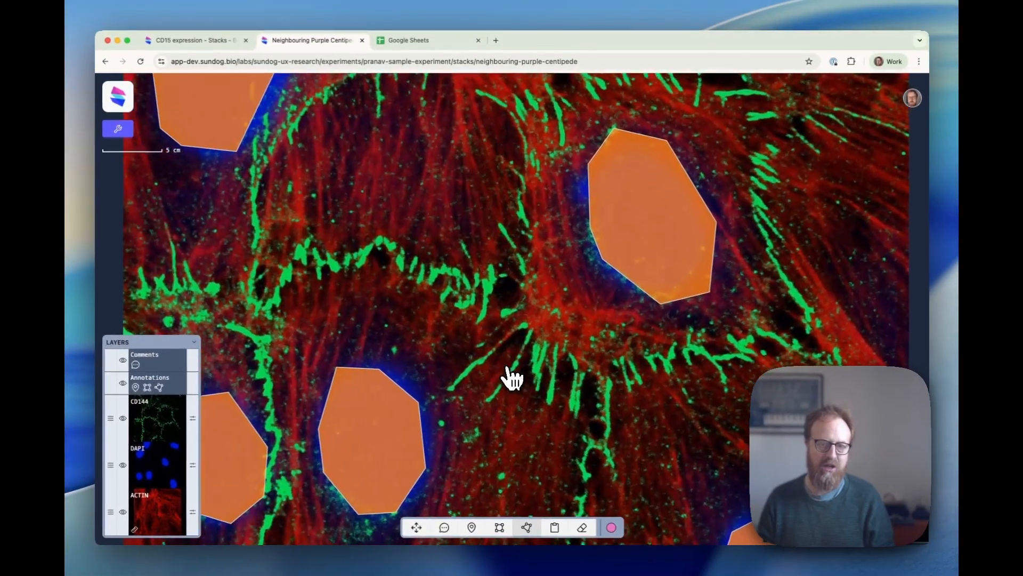
pyautogui.scroll(3, 512, 336)
pyautogui.click(557, 286)
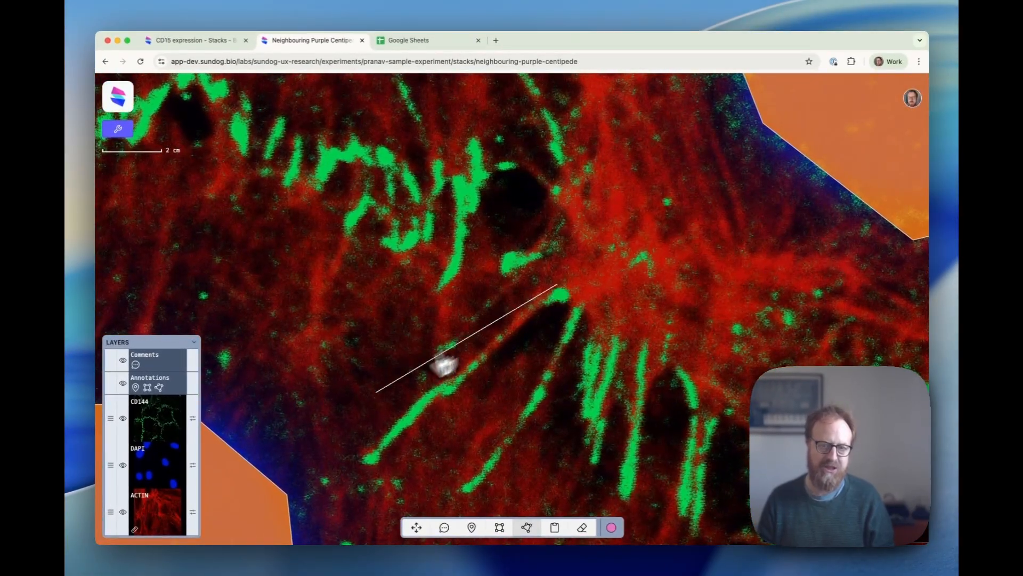
pyautogui.click(451, 377)
pyautogui.click(387, 426)
pyautogui.click(360, 461)
pyautogui.click(373, 466)
pyautogui.click(440, 395)
pyautogui.click(456, 389)
pyautogui.doubleClick(569, 292)
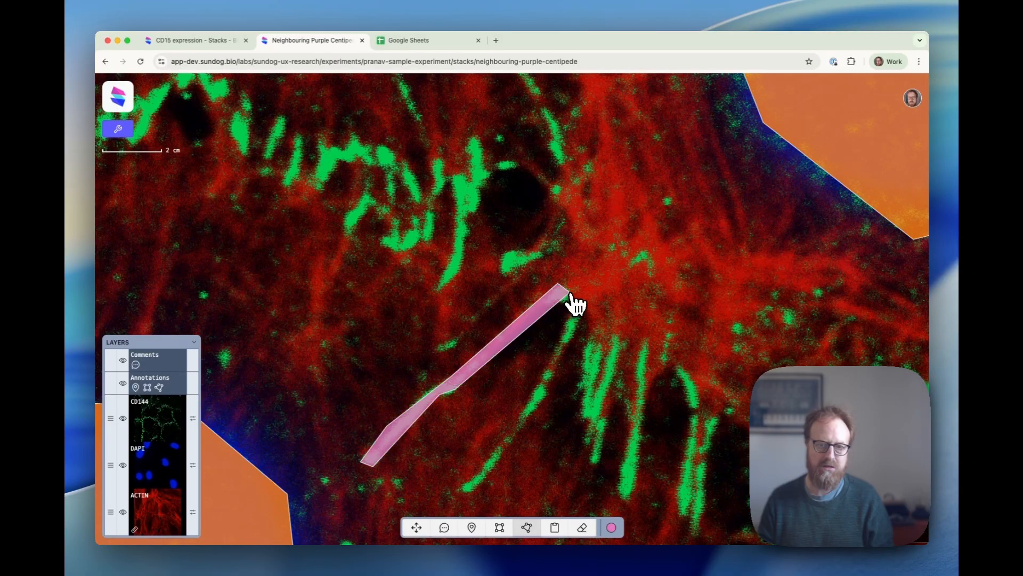
# Step: Outline the neighbouring fibre with a second pink stress-fibre polygon
pyautogui.click(572, 310)
pyautogui.click(482, 473)
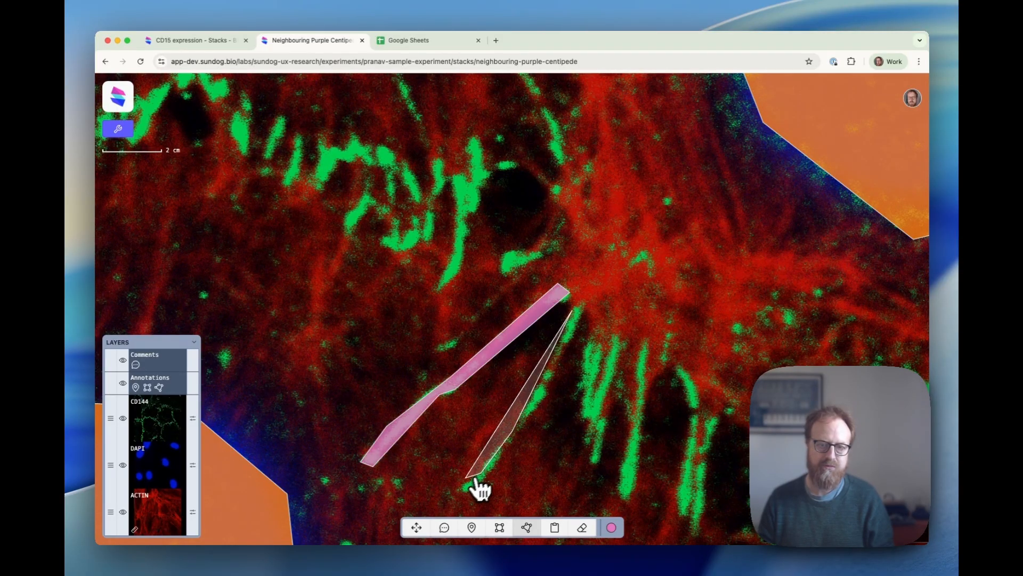
pyautogui.click(471, 488)
pyautogui.click(485, 473)
pyautogui.click(557, 380)
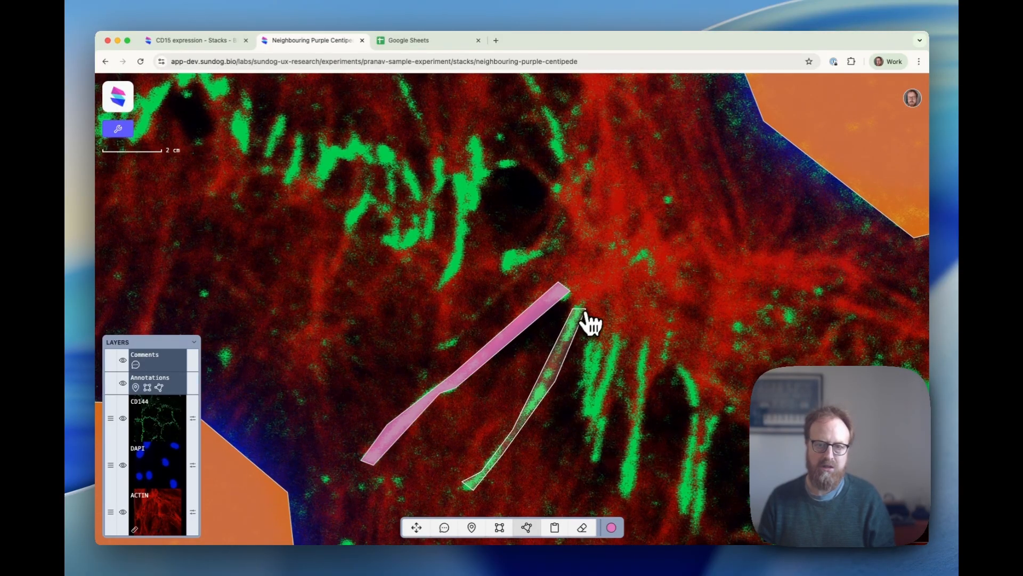
pyautogui.doubleClick(585, 310)
pyautogui.scroll(-10, 625, 415)
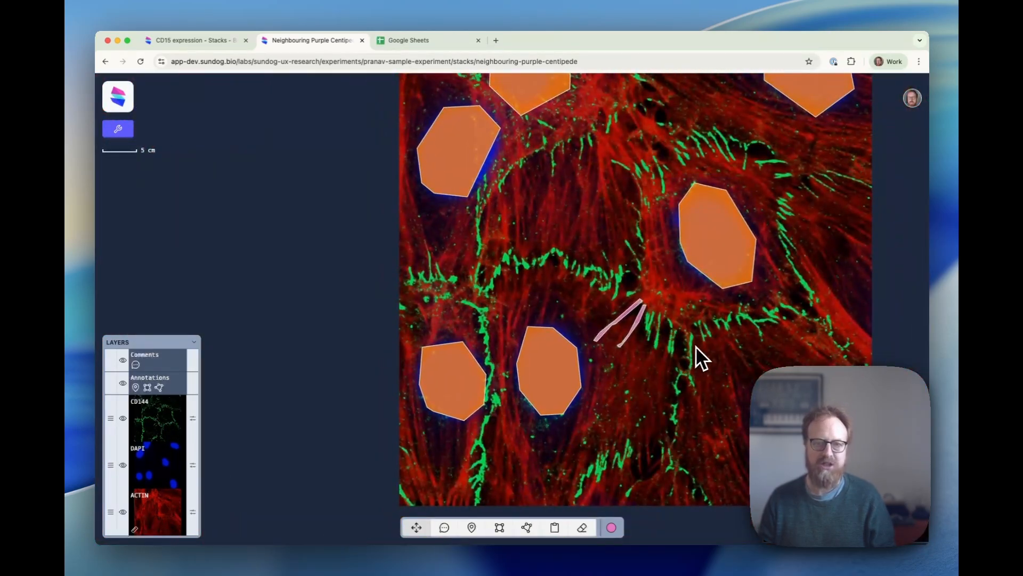
pyautogui.moveTo(696, 358); pyautogui.dragTo(524, 376)
pyautogui.scroll(-4, 524, 375)
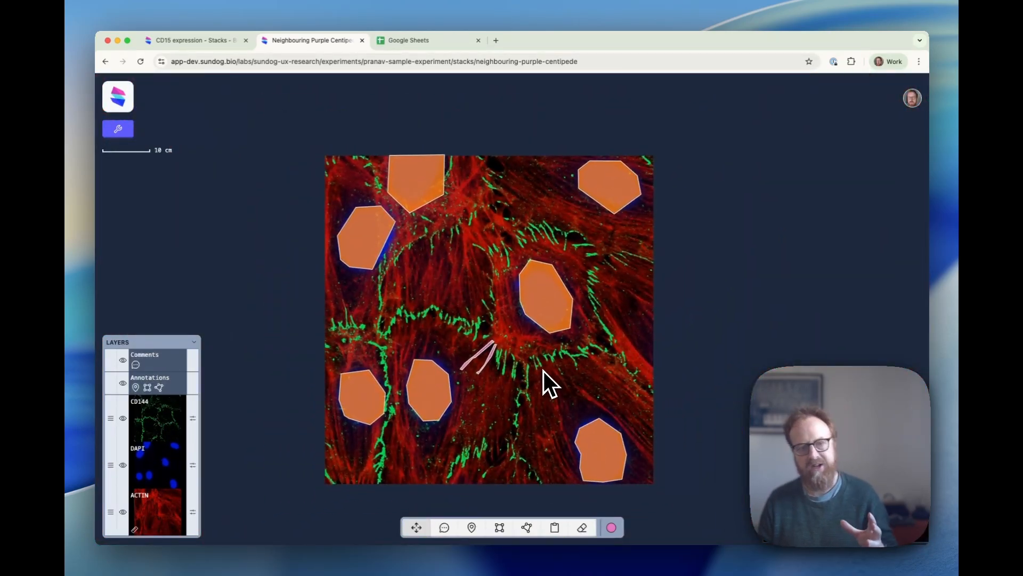
pyautogui.scroll(4, 544, 372)
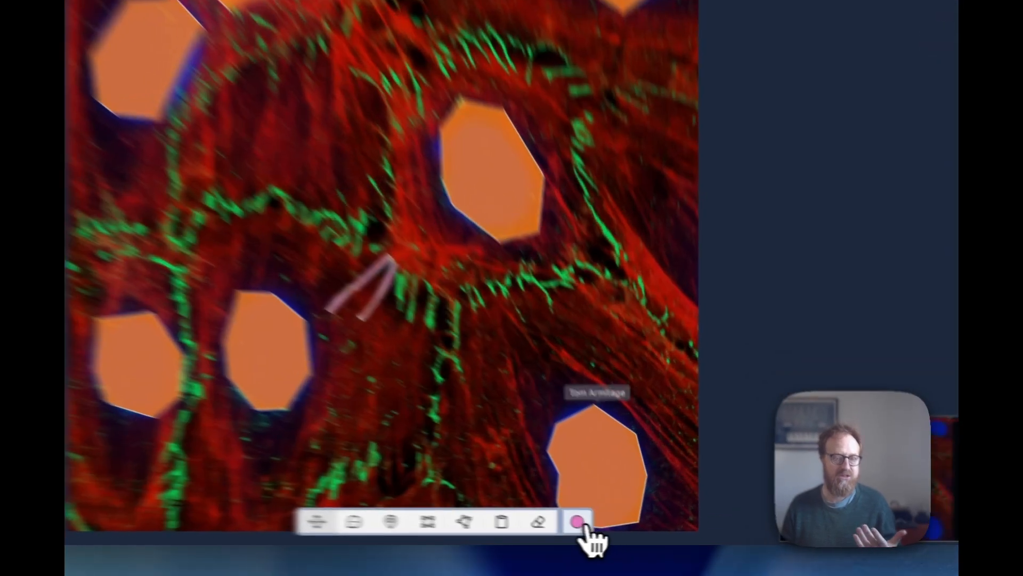
pyautogui.click(611, 527)
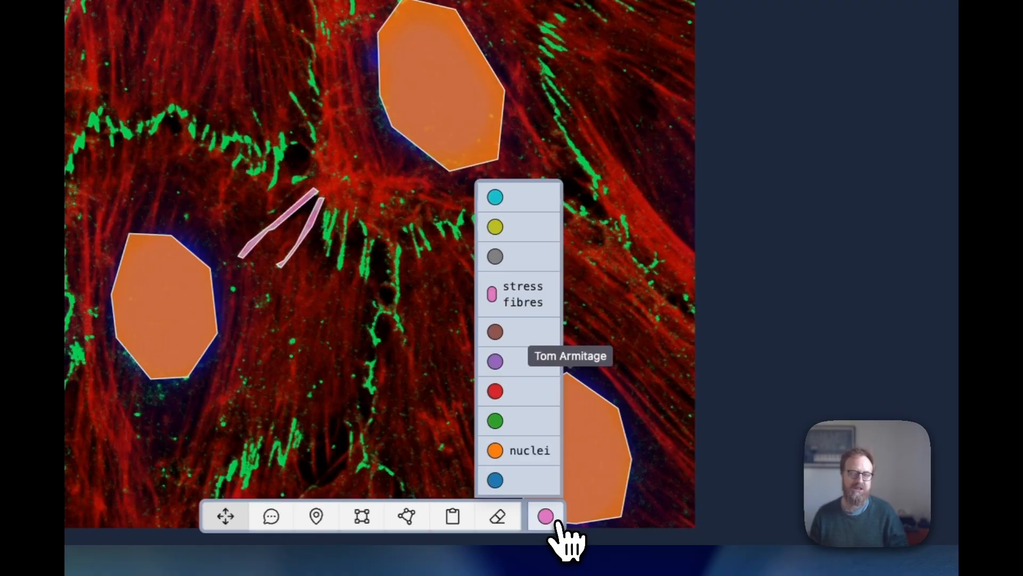
pyautogui.click(558, 523)
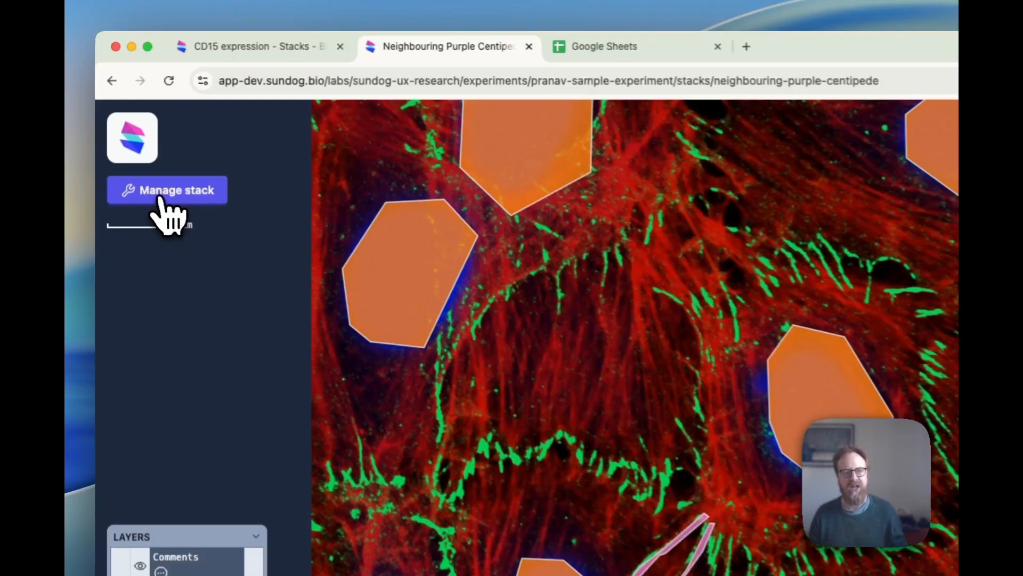
# Step: Download the stack's annotations as CSV from the Export annotations/comments data settings
pyautogui.click(135, 134)
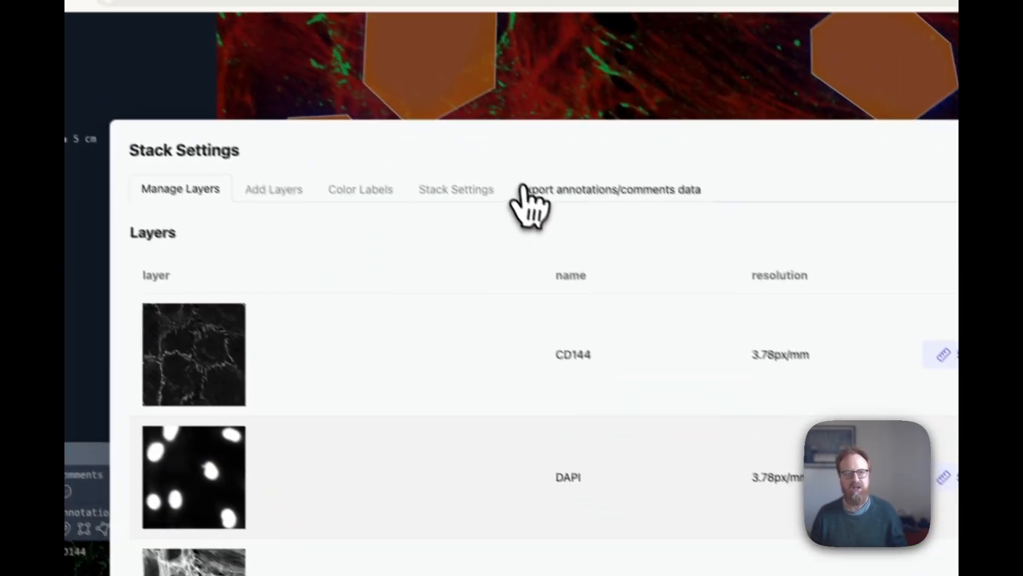
pyautogui.click(628, 278)
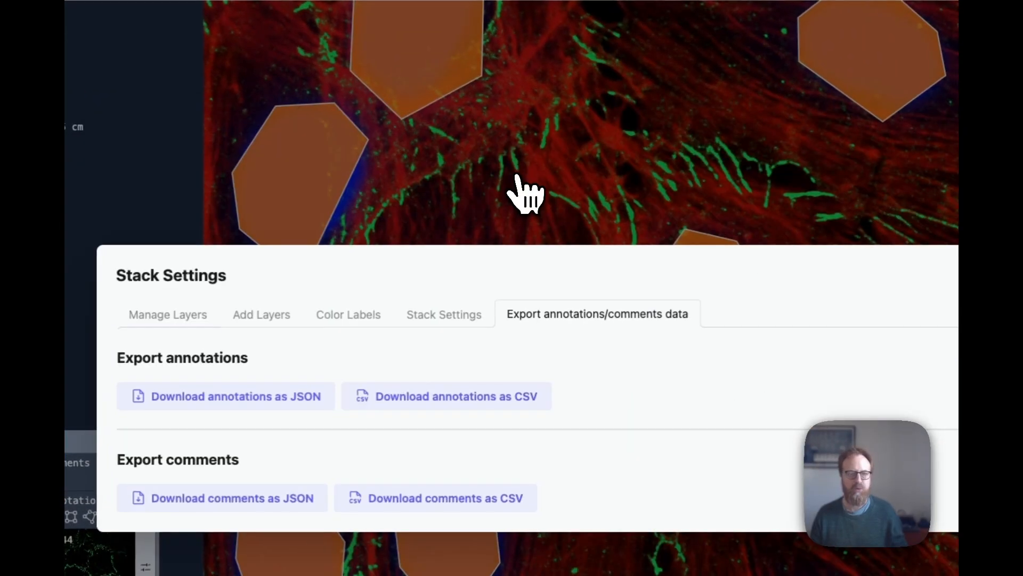
pyautogui.click(433, 397)
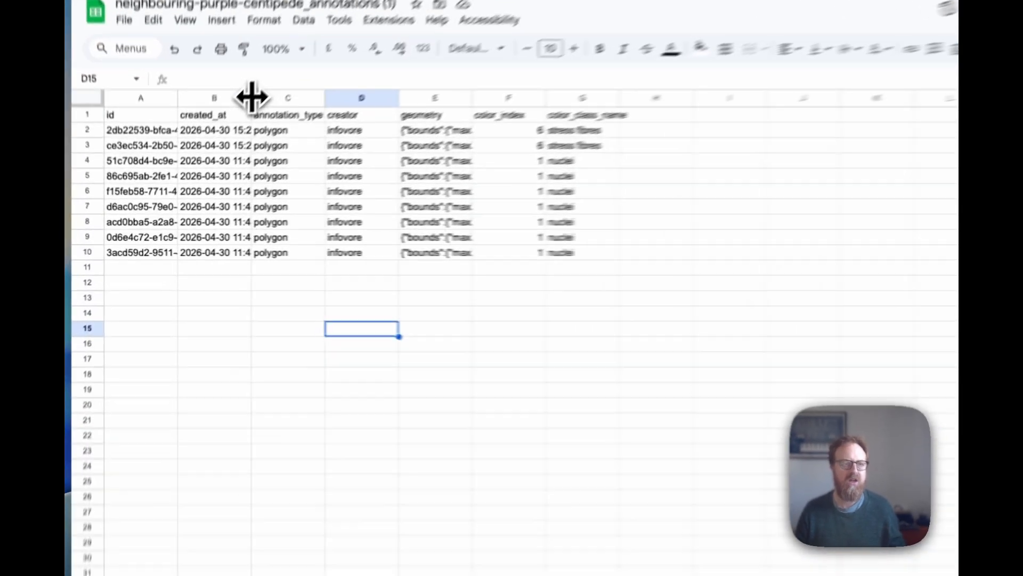
# Step: Widen the created_at, annotation_type and geometry columns, checking cells D7 and E3 along the way
pyautogui.moveTo(216, 148); pyautogui.dragTo(264, 149)
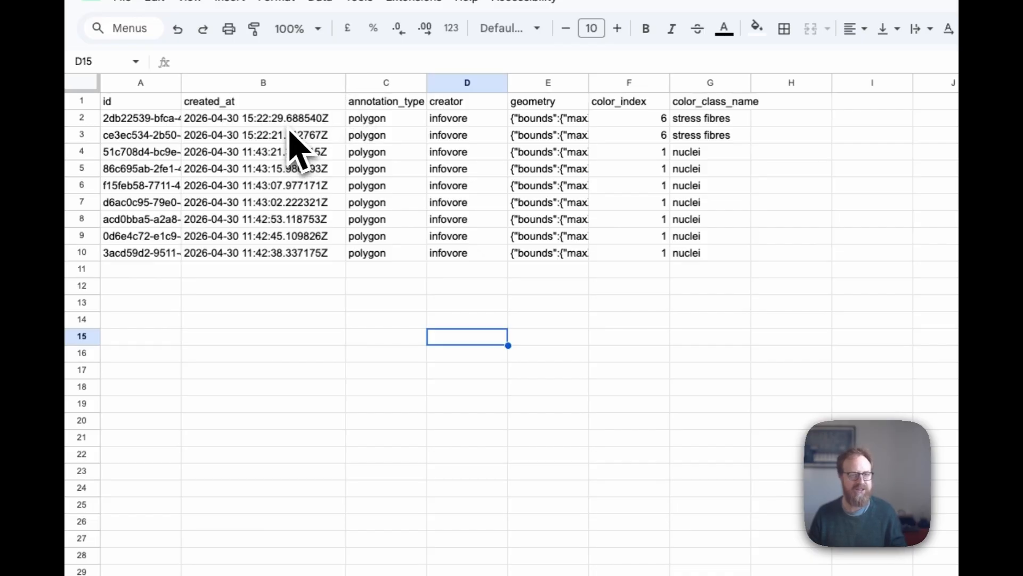
pyautogui.moveTo(427, 80); pyautogui.dragTo(464, 79)
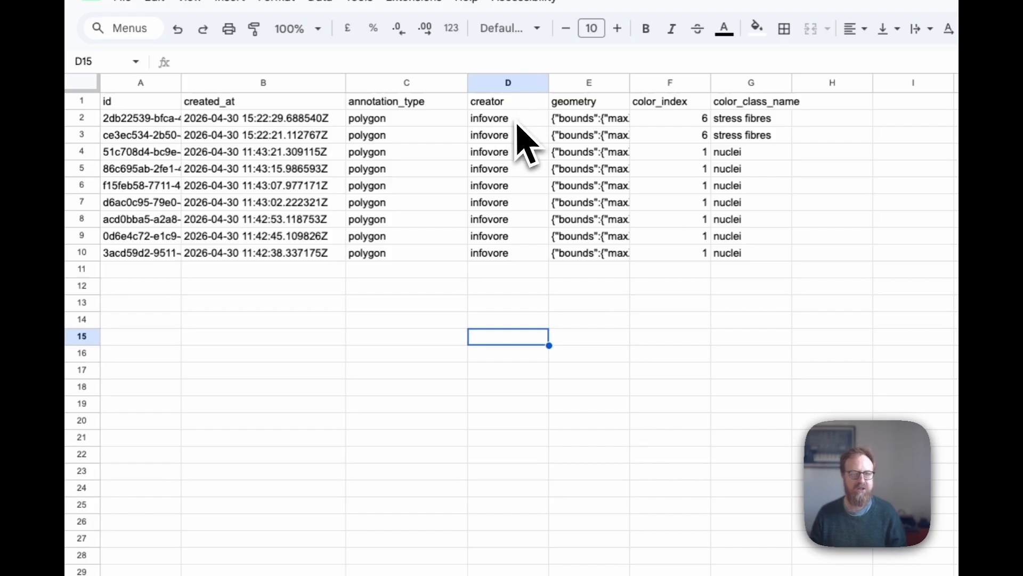
pyautogui.click(505, 209)
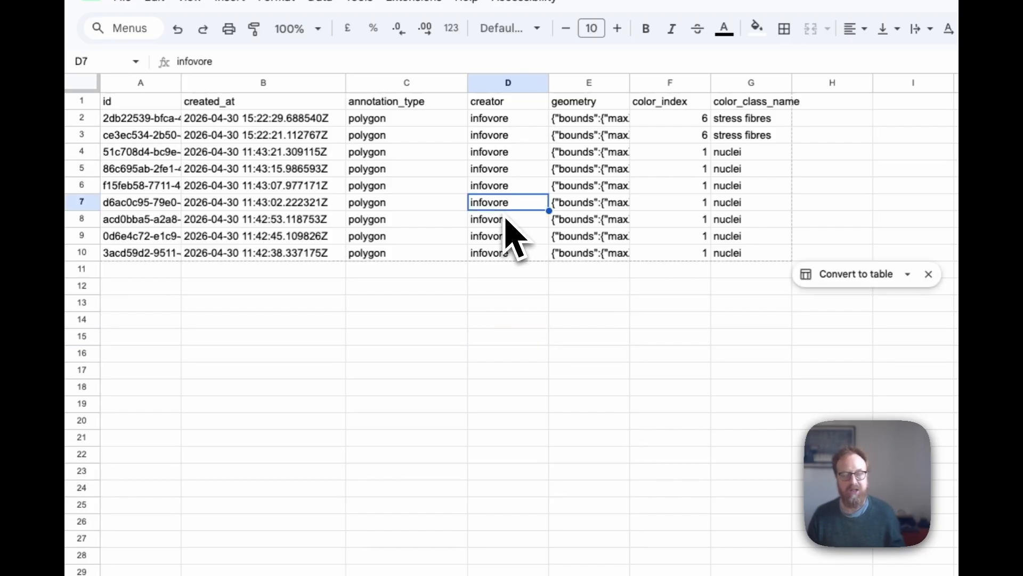
pyautogui.click(586, 136)
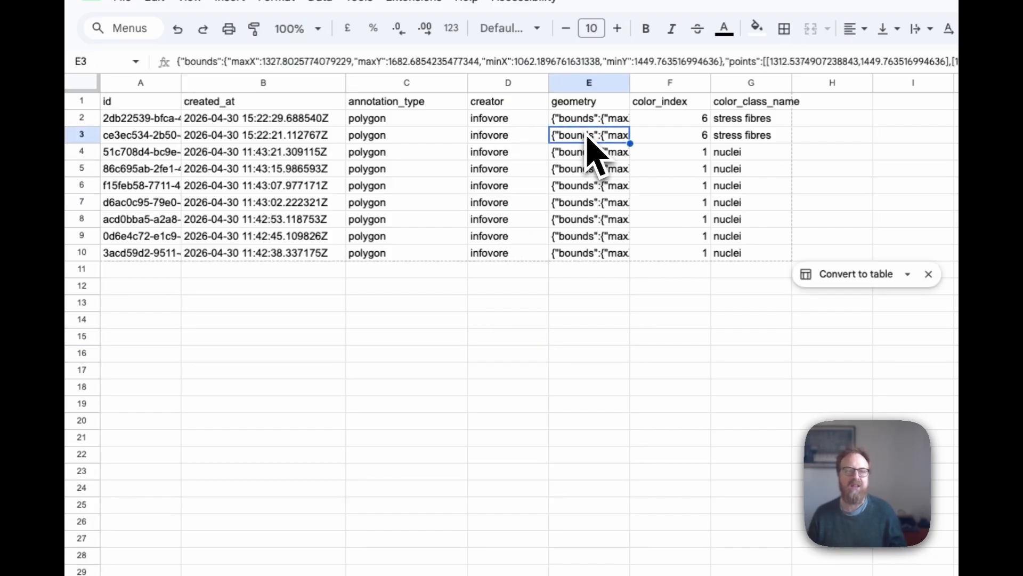
pyautogui.moveTo(630, 99); pyautogui.dragTo(1022, 97)
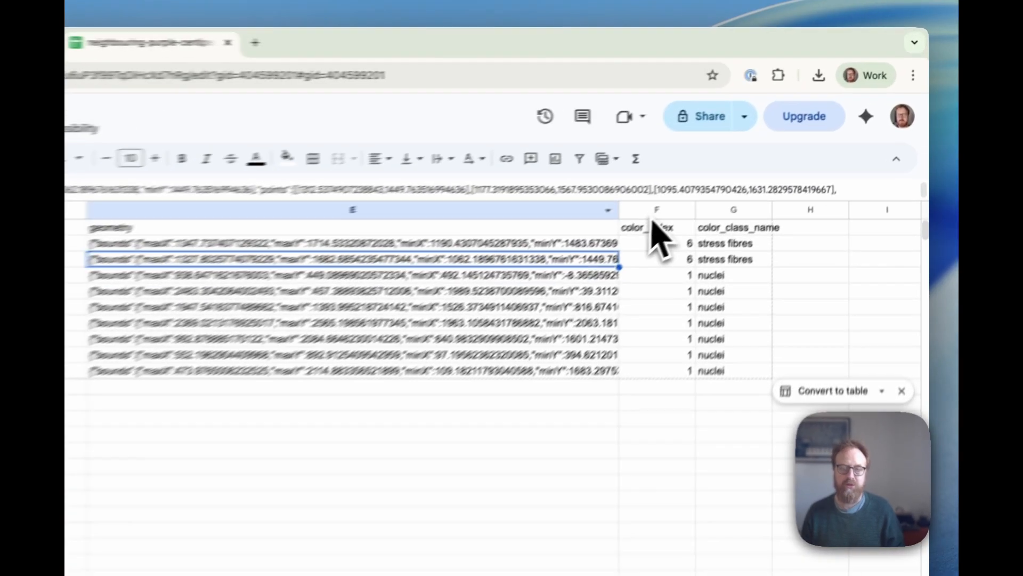
# Step: Select the color columns, the two stress-fibre rows and nuclei rows 4–10, then return to Sundog
pyautogui.click(757, 147)
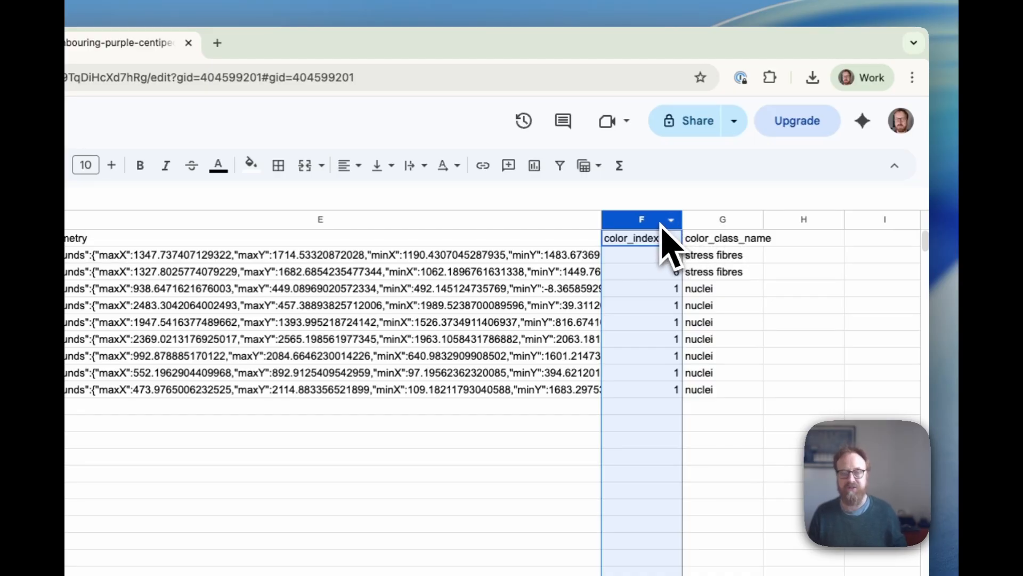
pyautogui.click(719, 219)
pyautogui.click(732, 272)
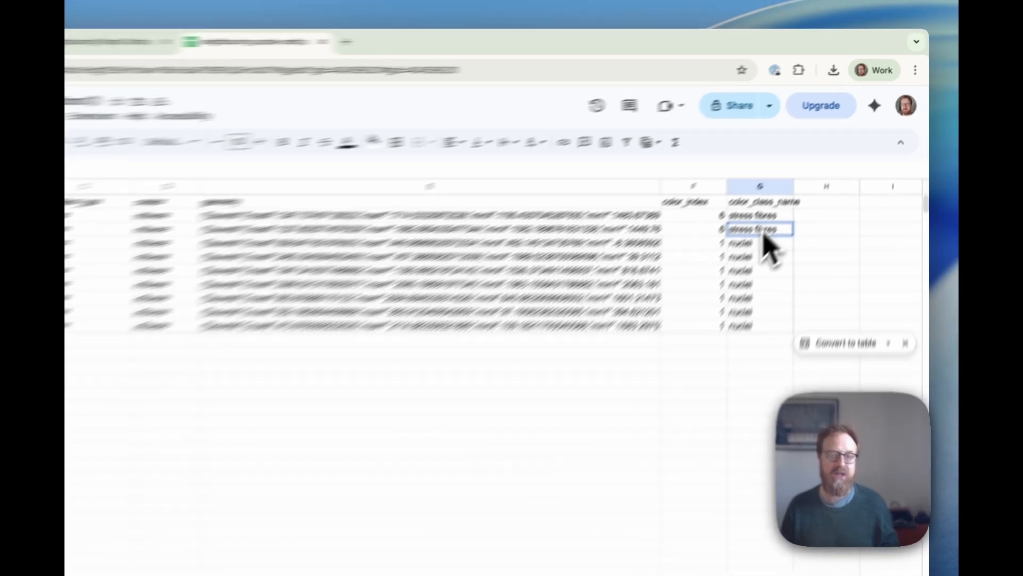
pyautogui.moveTo(763, 232); pyautogui.dragTo(167, 170)
pyautogui.click(810, 192)
pyautogui.moveTo(105, 189); pyautogui.dragTo(110, 248)
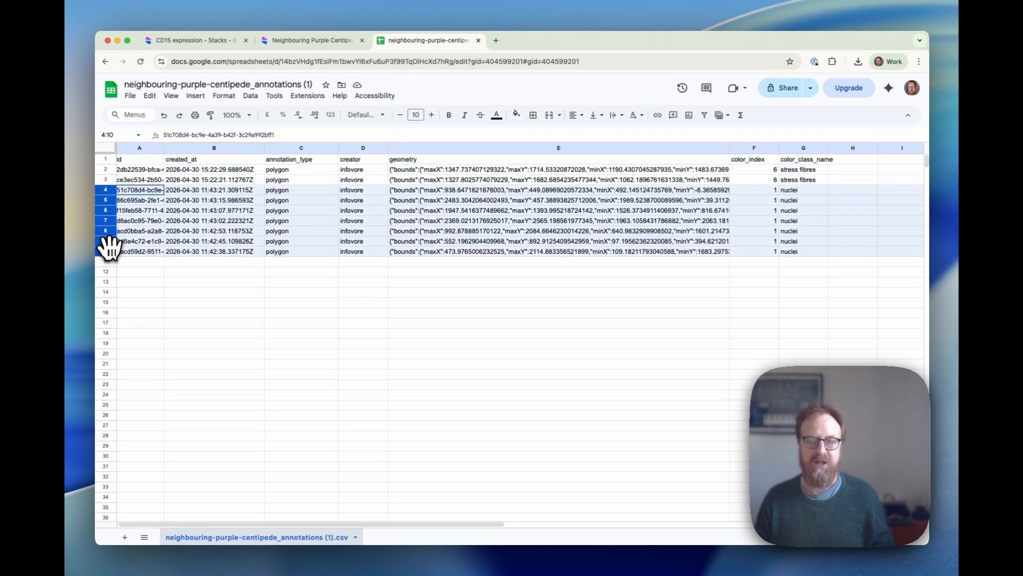
pyautogui.click(791, 251)
pyautogui.click(789, 291)
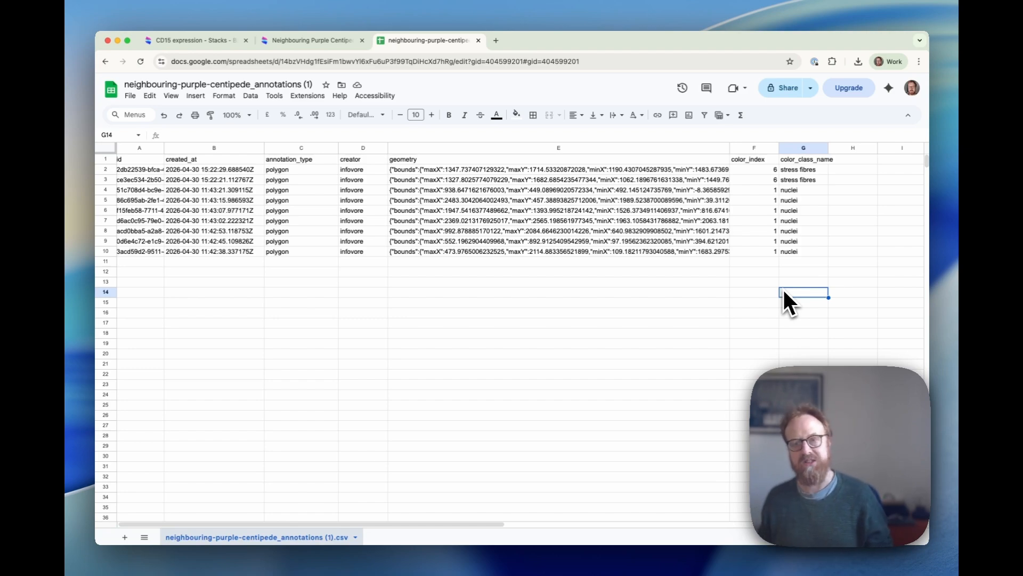
pyautogui.hotkey('ctrl', 'shift', 'Tab')
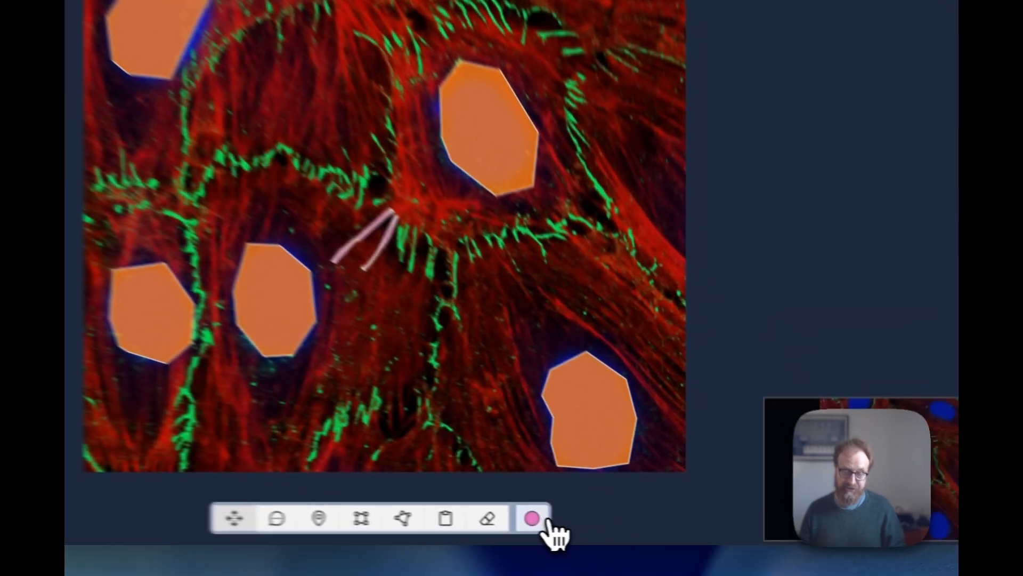
pyautogui.click(611, 527)
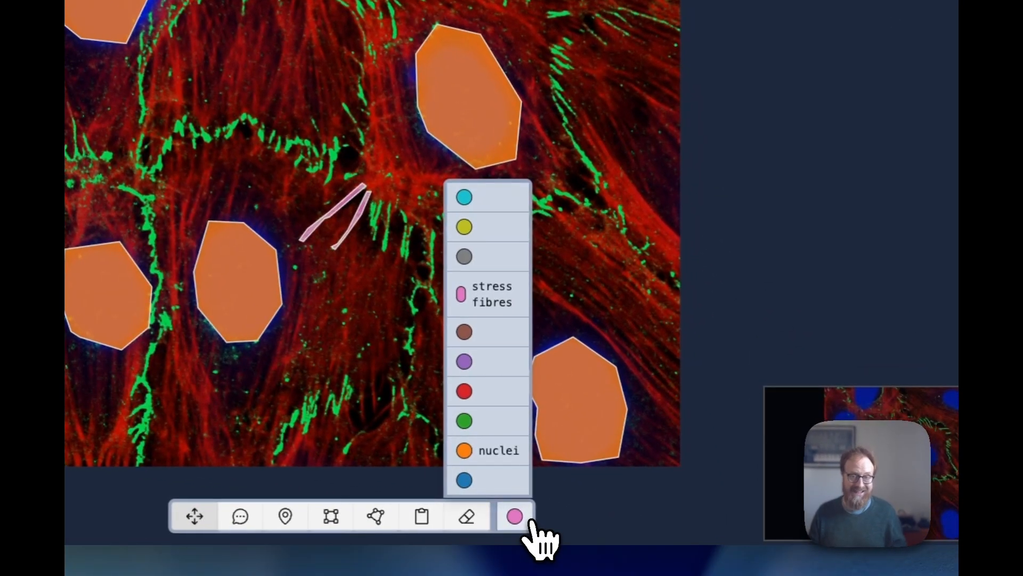
pyautogui.click(585, 507)
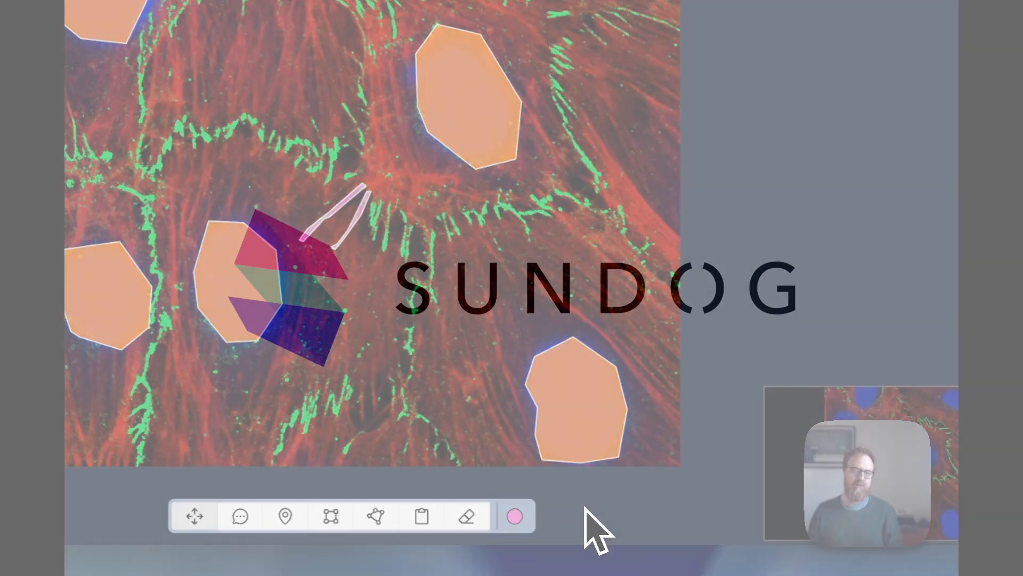